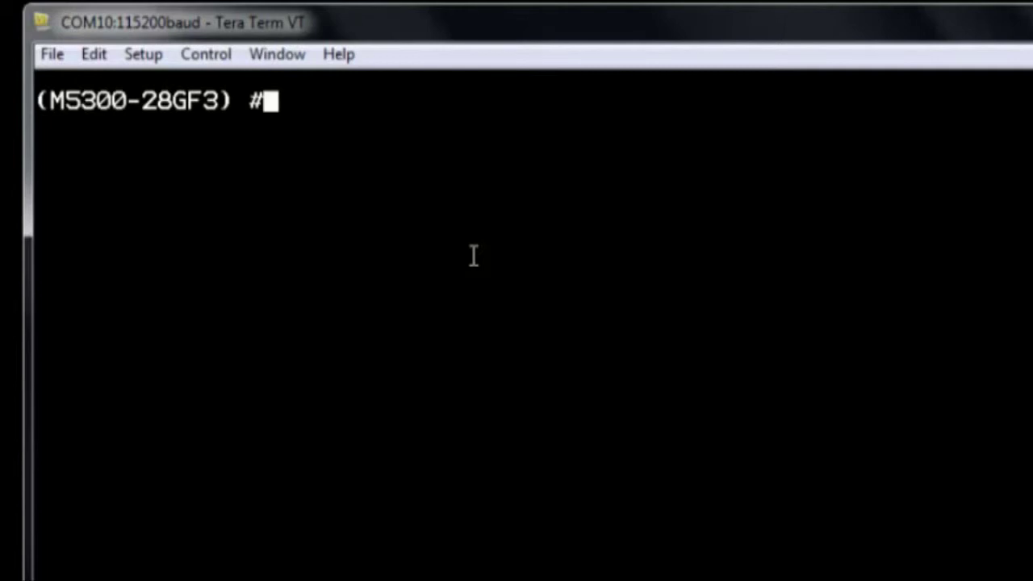
Step: Create VLAN 100 in the switch's VLAN database and name it PrimaryVlan
{"action": "type", "text": "vlan database"}
{"action": "key", "text": "Return"}
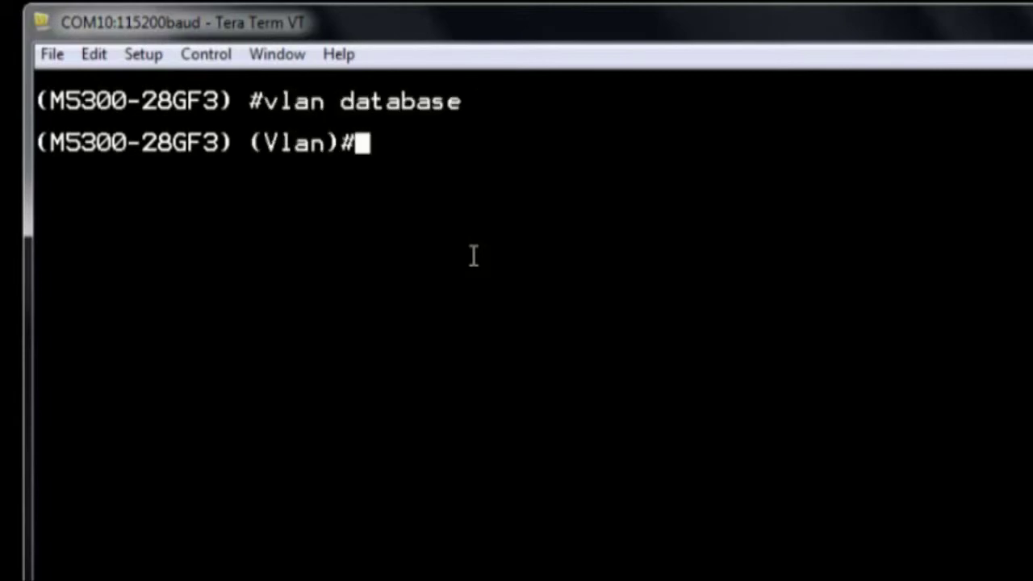
{"action": "type", "text": "vlan 100"}
{"action": "key", "text": "Return"}
{"action": "type", "text": "vlan "}
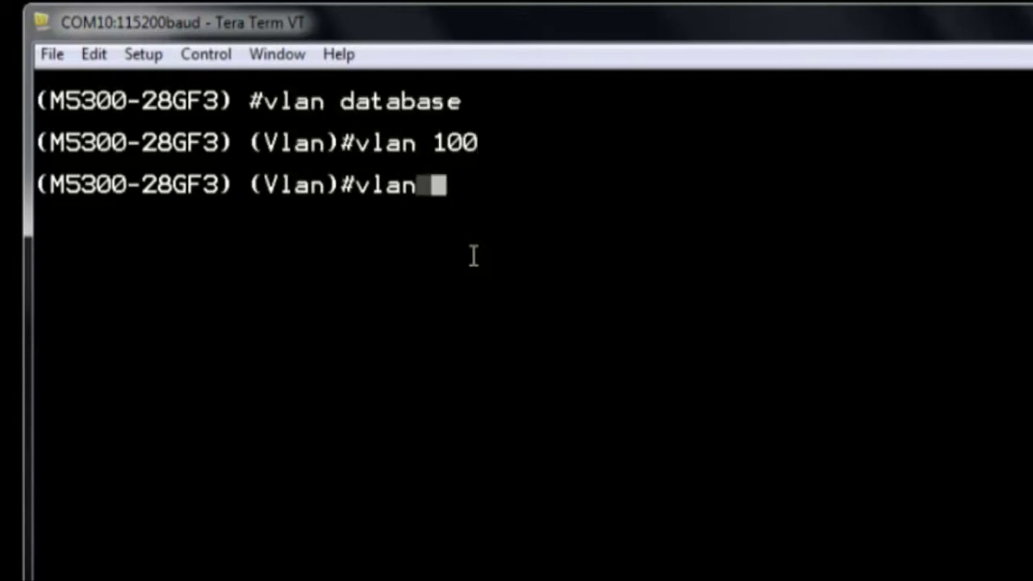
{"action": "type", "text": "name 100 Primary"}
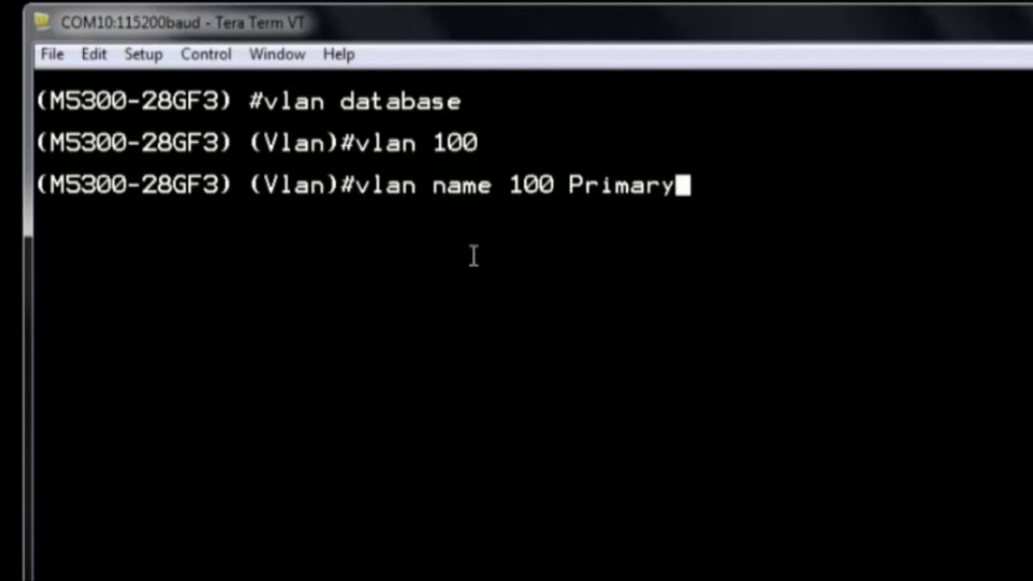
{"action": "type", "text": "Vlan"}
{"action": "key", "text": "Return"}
Step: Create VLAN 101 in the VLAN database and name it CameraVlan
{"action": "type", "text": "vlan "}
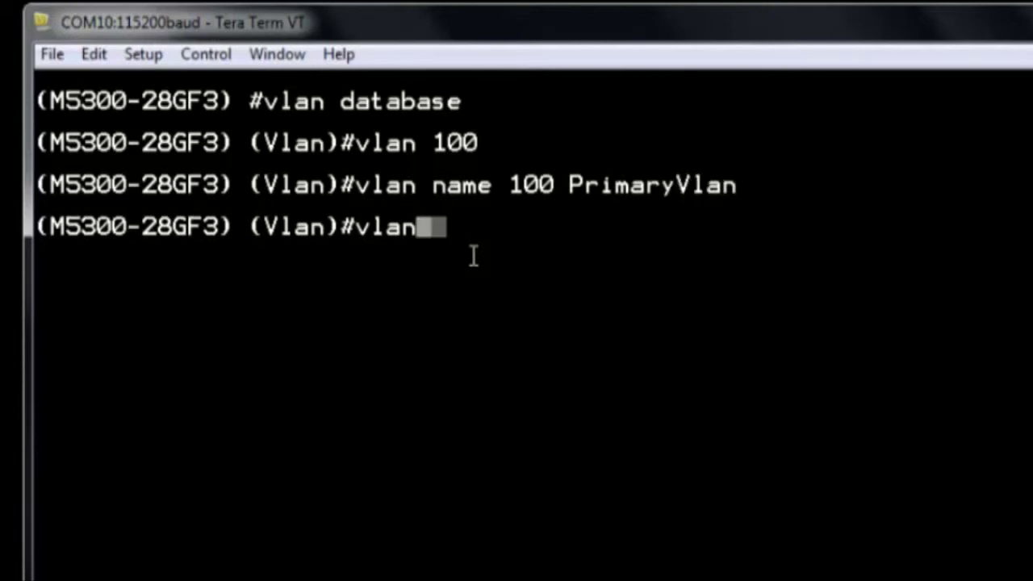
{"action": "type", "text": "101"}
{"action": "key", "text": "Return"}
{"action": "type", "text": "v"}
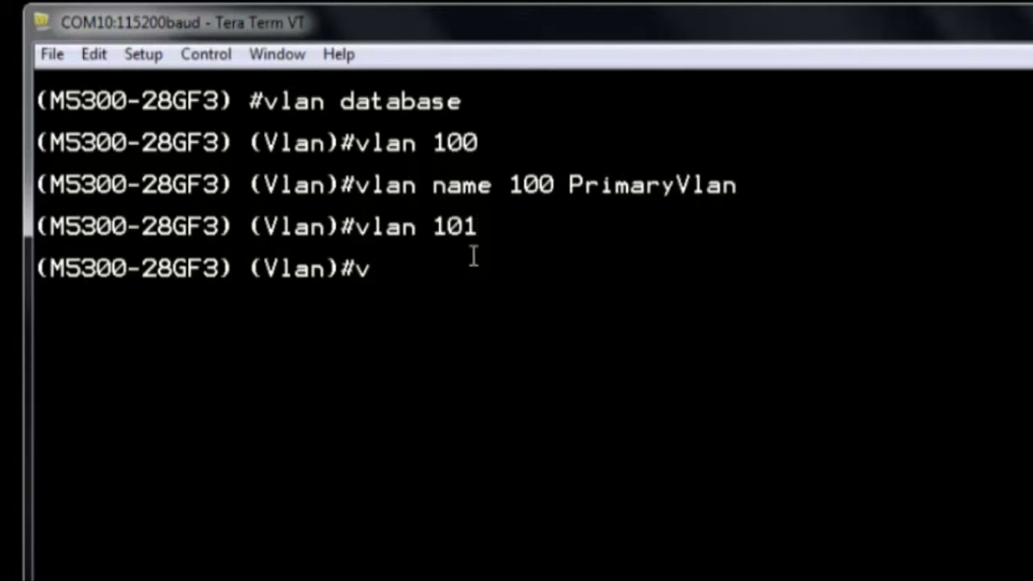
{"action": "type", "text": "lan name 101"}
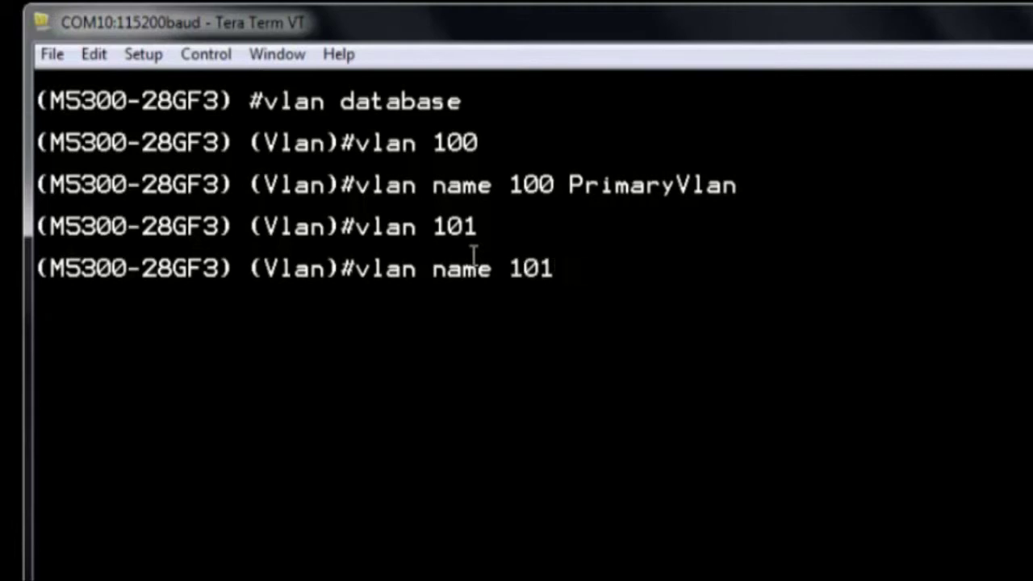
{"action": "type", "text": " CameraVlan"}
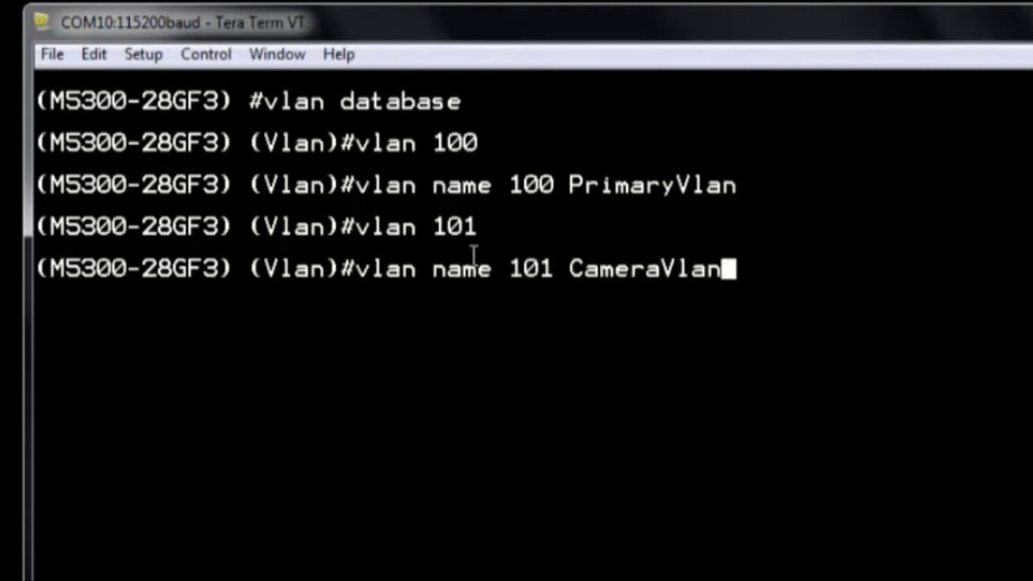
{"action": "key", "text": "Return"}
Step: Create VLAN 200 named ClientVlan and leave the VLAN database mode
{"action": "type", "text": "vlan 200"}
{"action": "key", "text": "Return"}
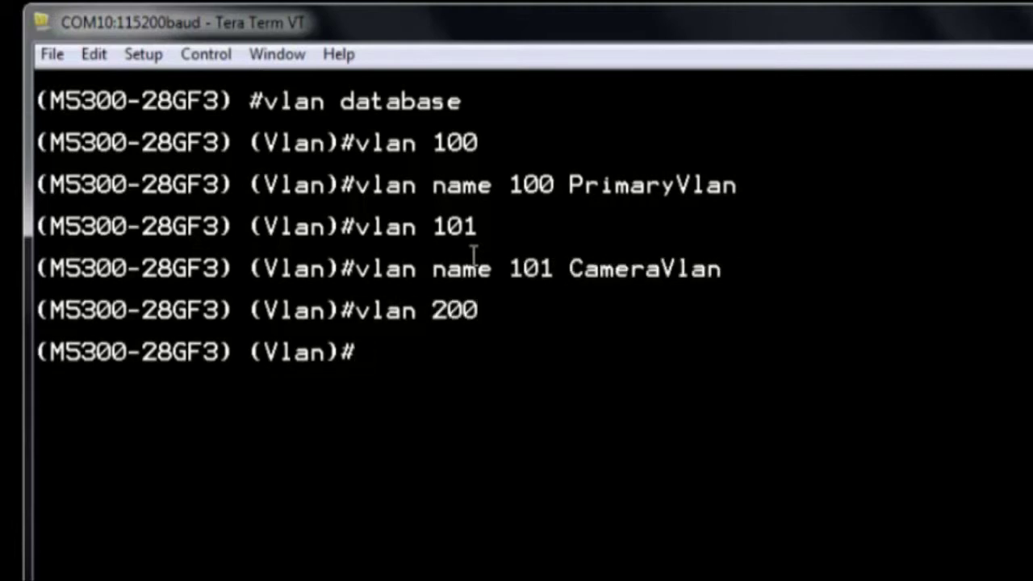
{"action": "type", "text": "vlan name 2"}
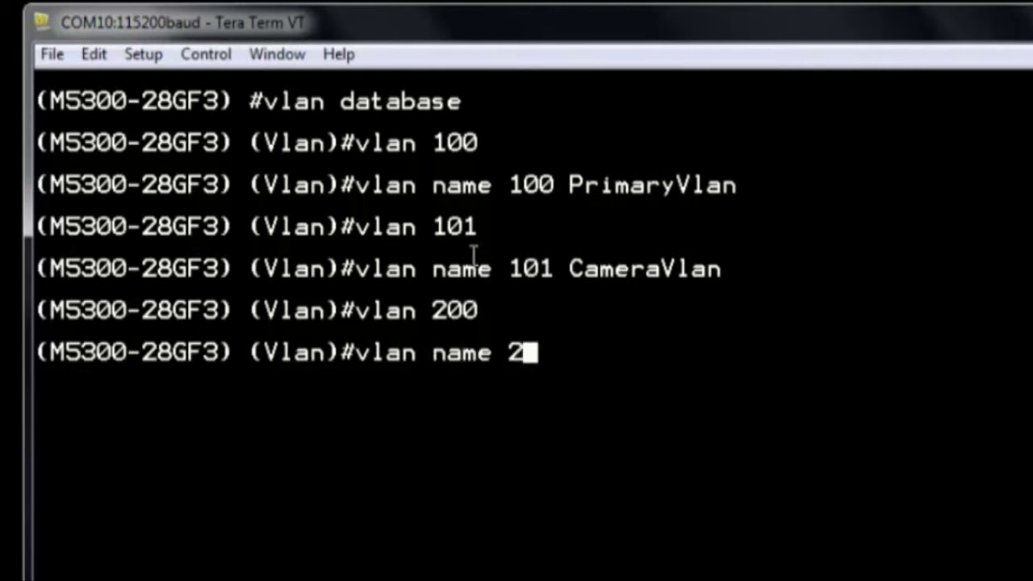
{"action": "type", "text": "00 ClientVlan"}
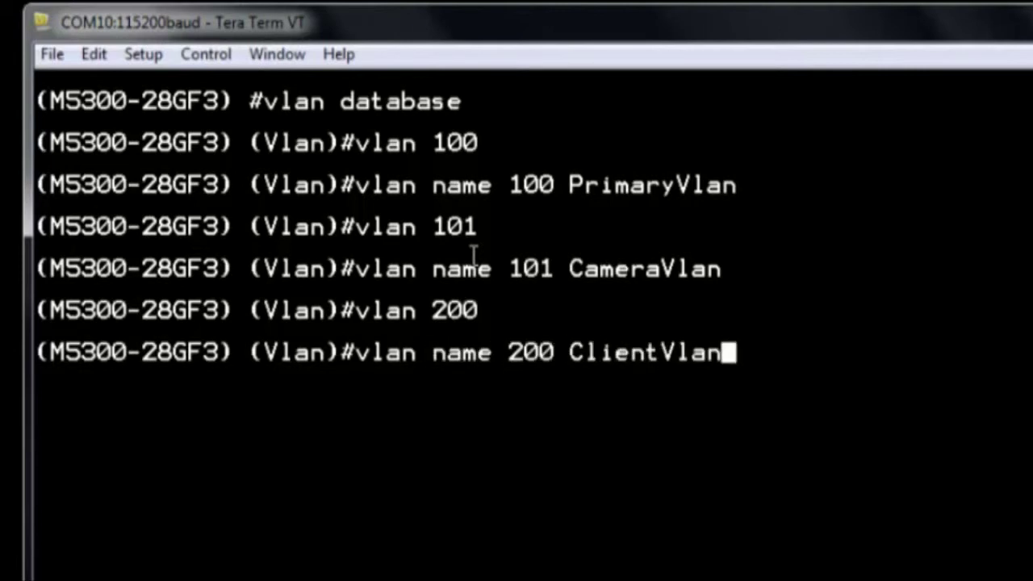
{"action": "key", "text": "Return"}
{"action": "type", "text": "exit"}
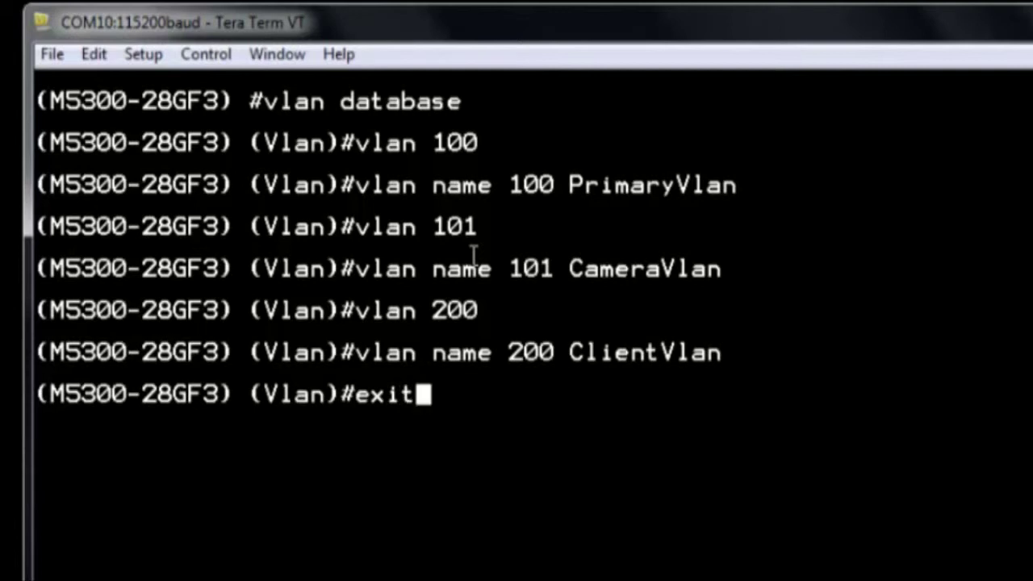
{"action": "key", "text": "Return"}
Step: In global configuration, define VLAN 101 as an isolated private VLAN and exit its VLAN mode
{"action": "type", "text": "configure"}
{"action": "key", "text": "Return"}
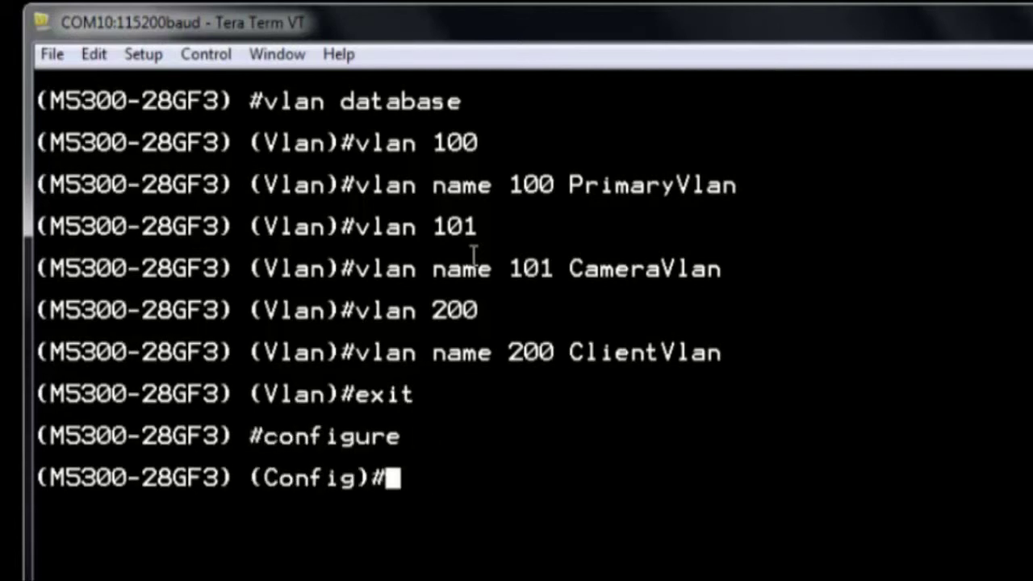
{"action": "type", "text": "vlan 101"}
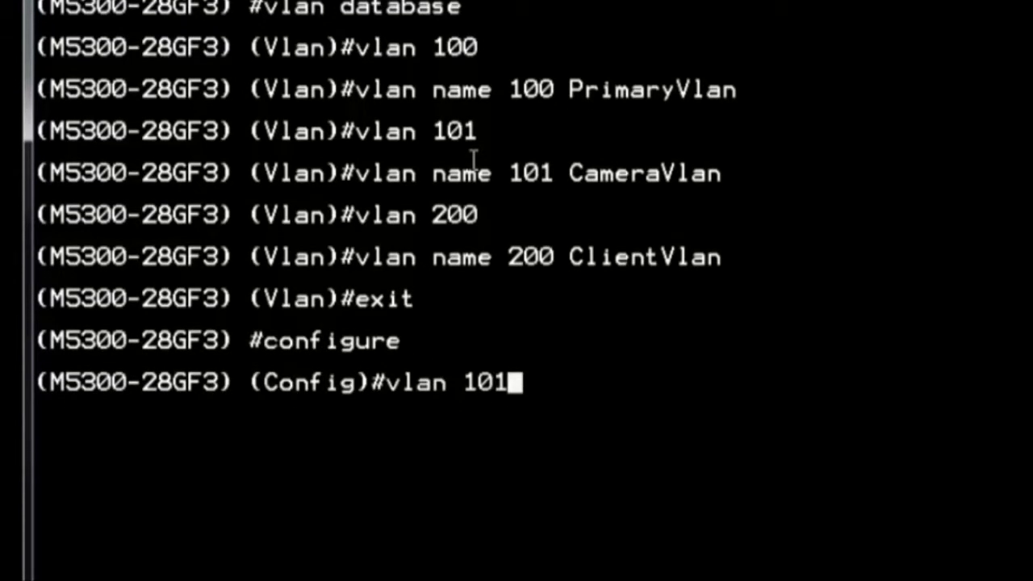
{"action": "key", "text": "Return"}
{"action": "type", "text": "pri"}
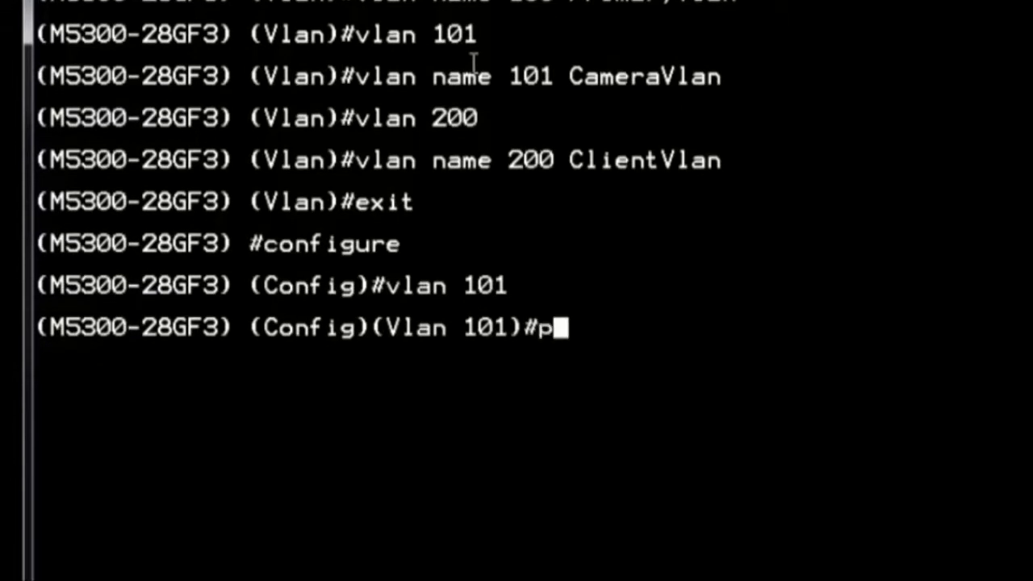
{"action": "type", "text": "vate-vlan isolated"}
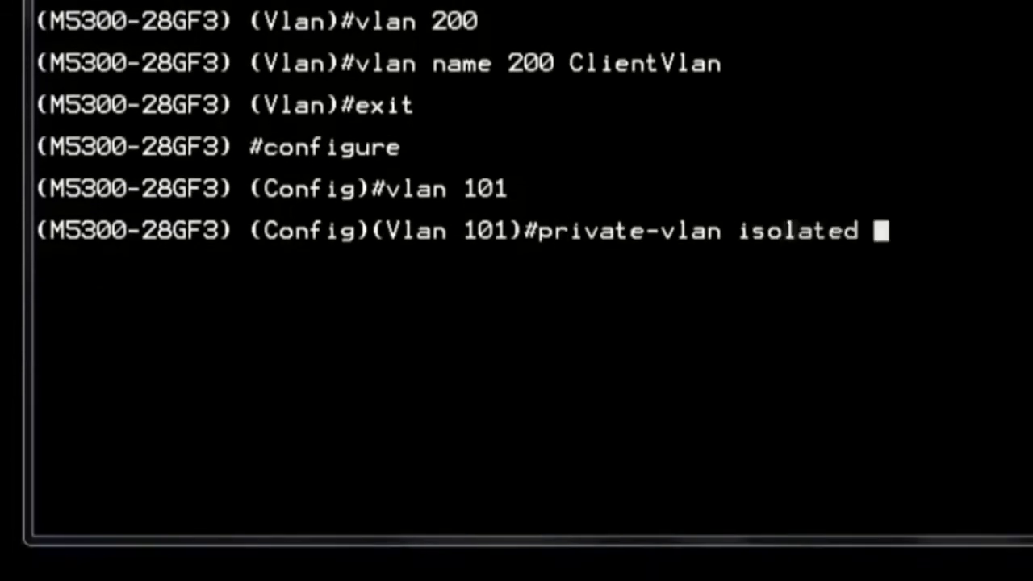
{"action": "key", "text": "Return"}
{"action": "type", "text": "exit"}
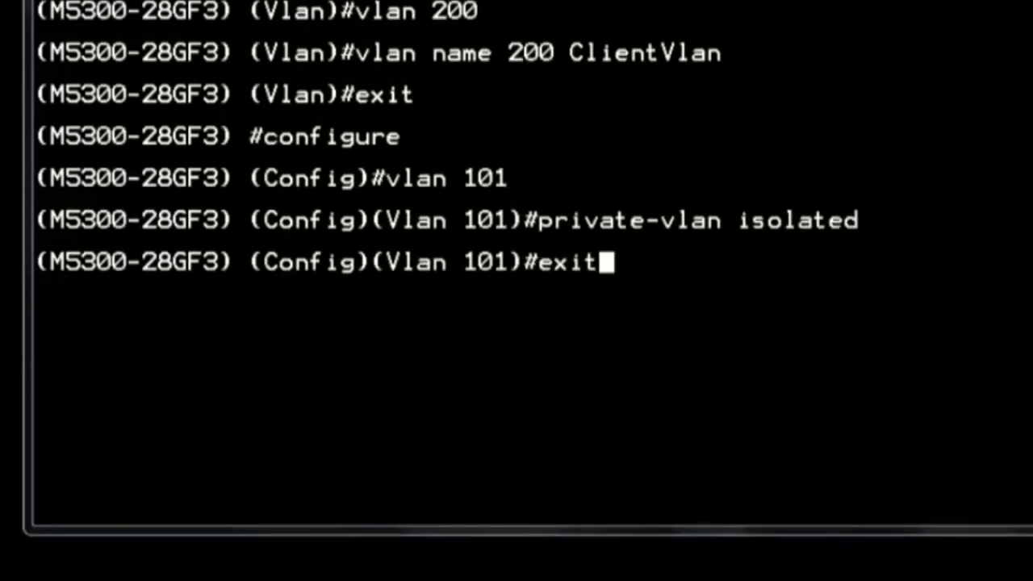
{"action": "key", "text": "Return"}
Step: Define VLAN 100 as the primary private VLAN
{"action": "type", "text": "vlan 100"}
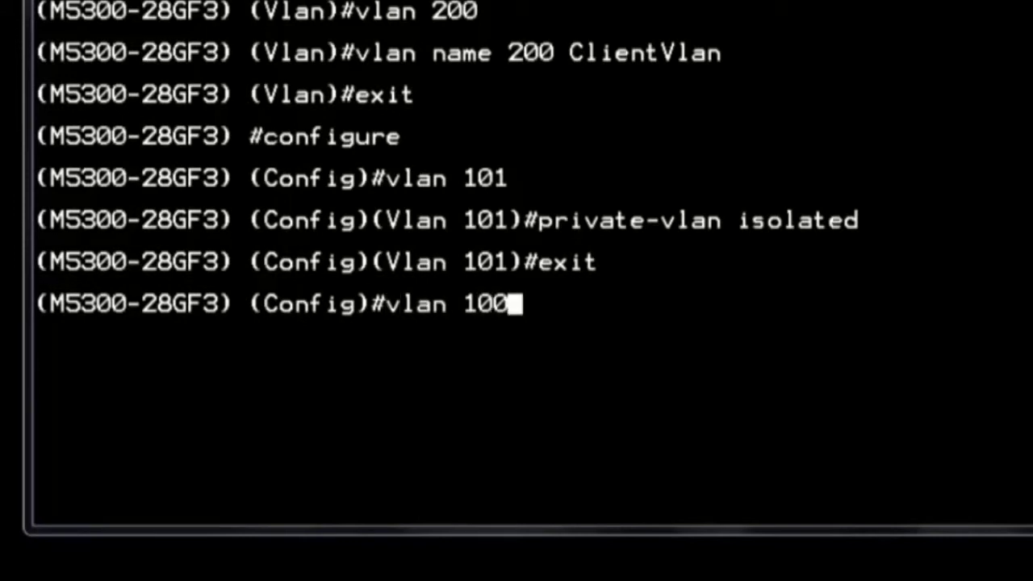
{"action": "key", "text": "Return"}
{"action": "type", "text": "private-vlan primary"}
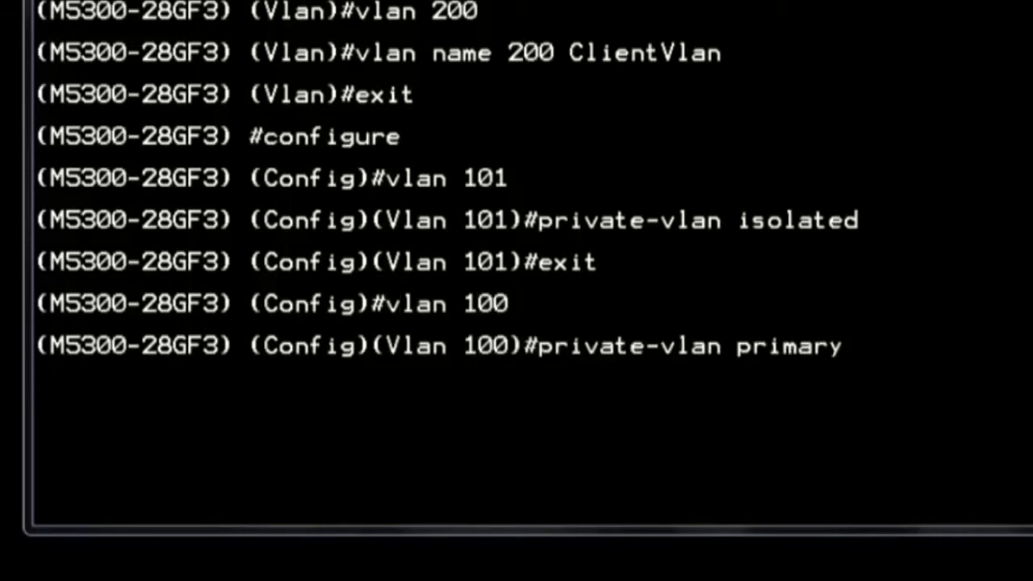
{"action": "key", "text": "Return"}
Step: Associate secondary VLAN 101 with primary VLAN 100 and exit configuration mode
{"action": "type", "text": "private-vlan ass"}
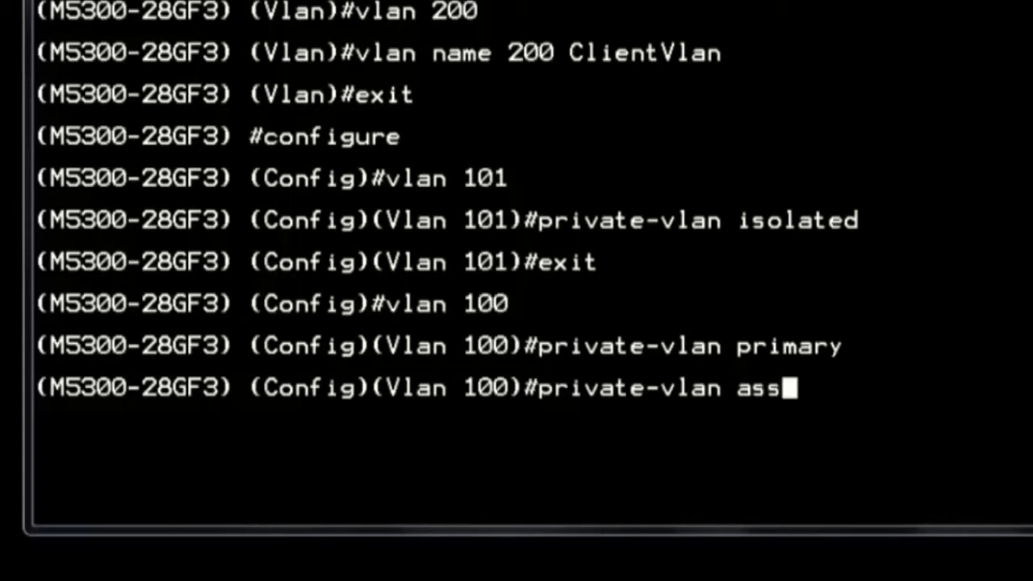
{"action": "type", "text": "ociation 101"}
{"action": "key", "text": "Return"}
{"action": "type", "text": "e"}
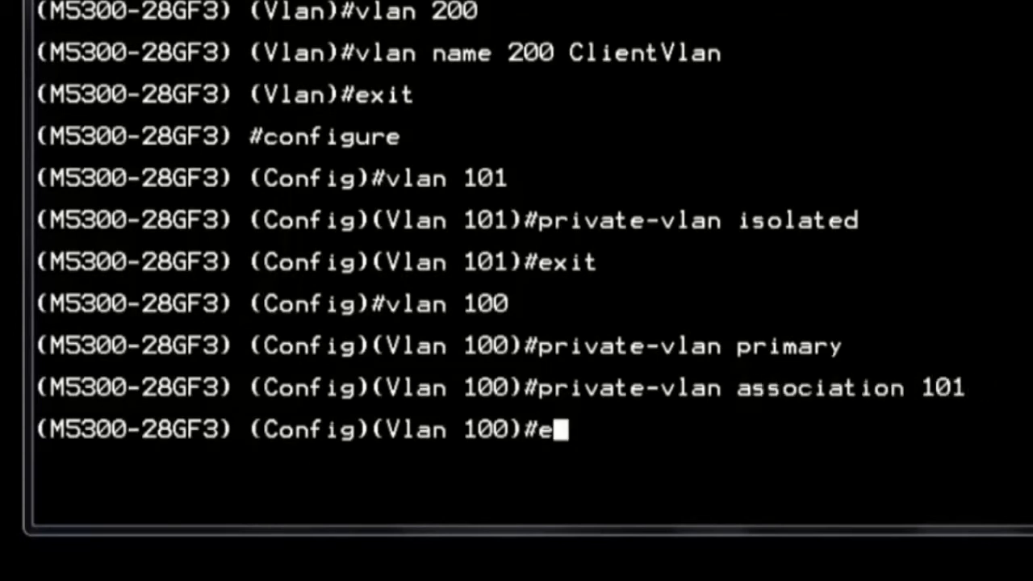
{"action": "type", "text": "xit"}
{"action": "key", "text": "Return"}
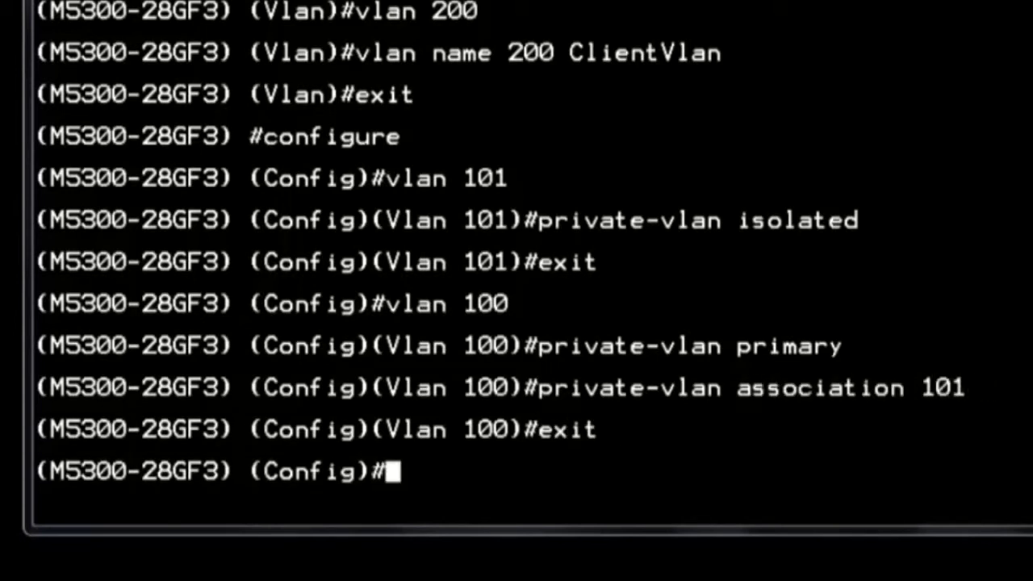
{"action": "type", "text": "exit"}
{"action": "key", "text": "Return"}
Step: In the VLAN database, enable IGMP snooping on VLAN 100 and set its IGMP querier address to 192.168.1.2
{"action": "type", "text": "vlan database"}
{"action": "key", "text": "Return"}
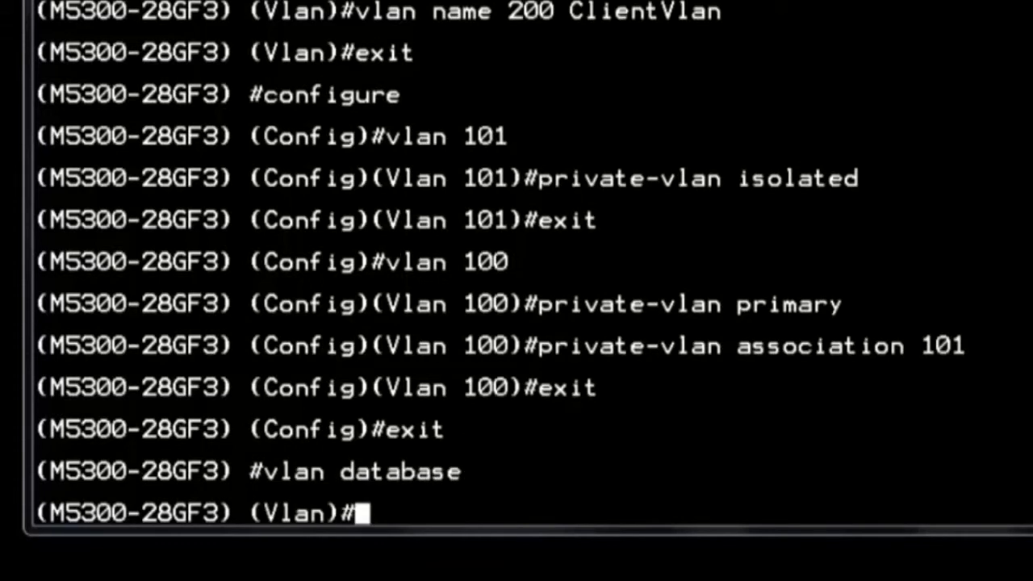
{"action": "type", "text": "set igmp 100"}
{"action": "key", "text": "Return"}
{"action": "type", "text": "set"}
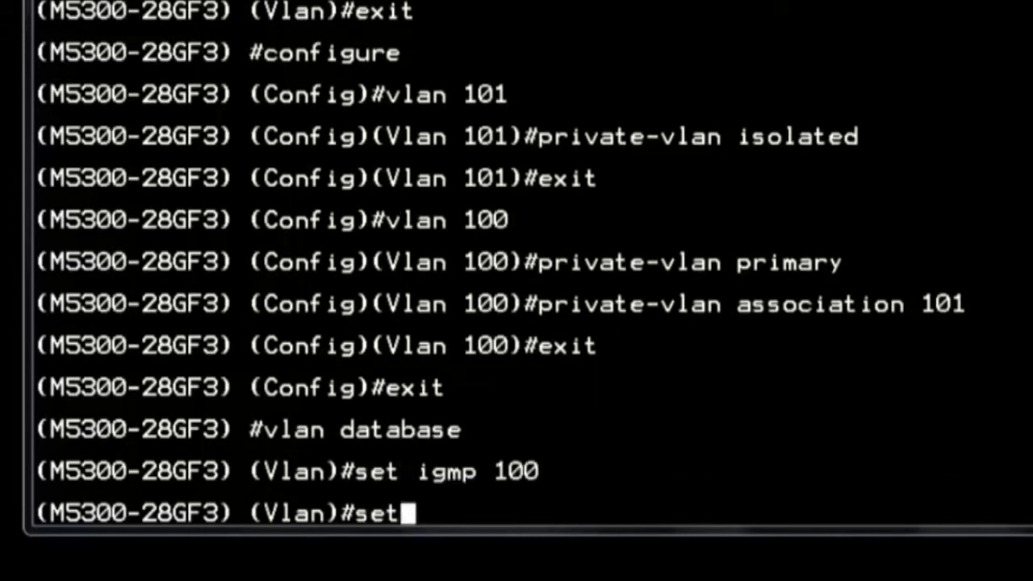
{"action": "type", "text": " igmp querier 100 a"}
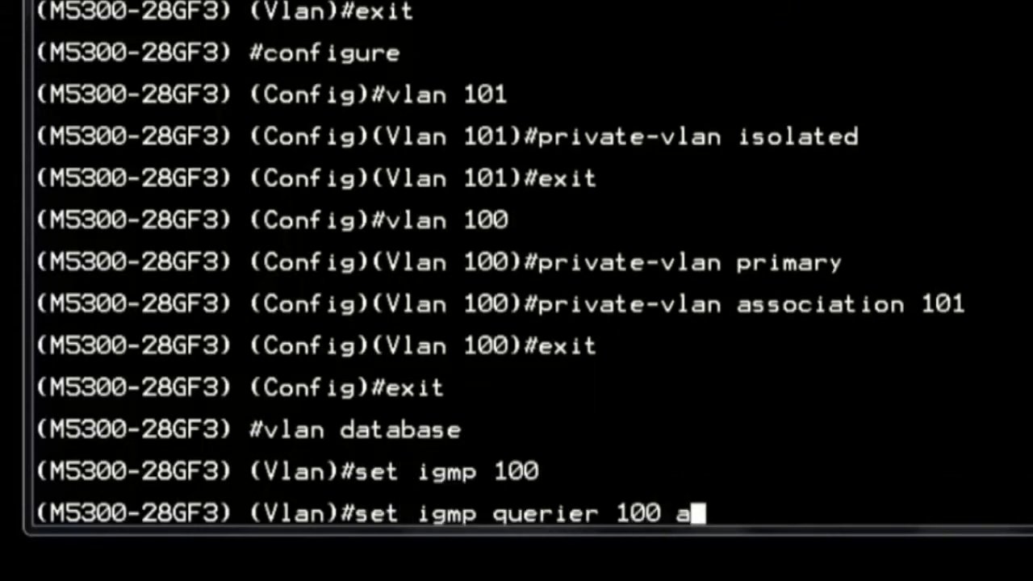
{"action": "type", "text": "ddress 192.168.1.2"}
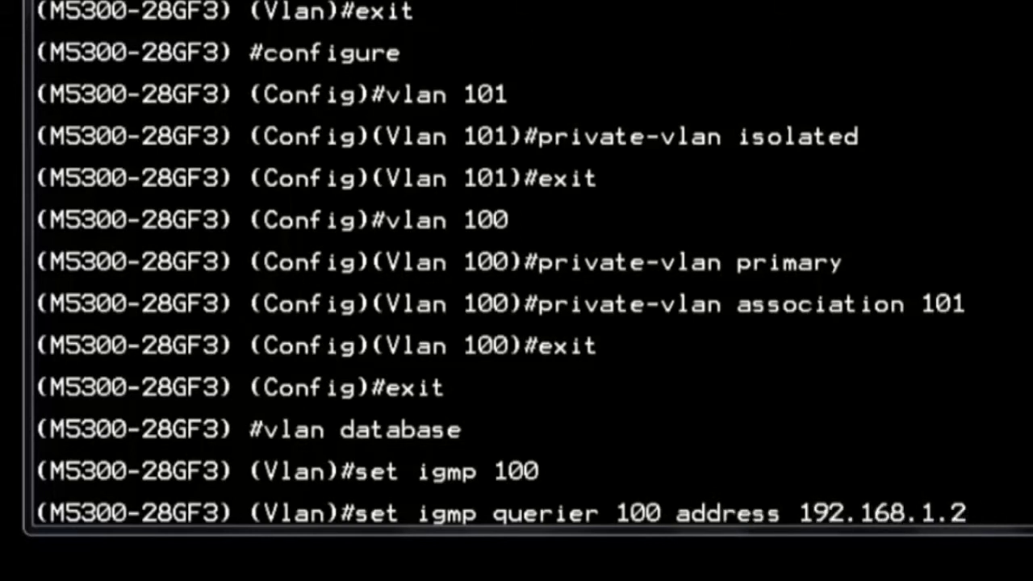
{"action": "key", "text": "Return"}
Step: Enable IGMP fast-leave on VLAN 100 and end the VLAN database session
{"action": "type", "text": "set igmp "}
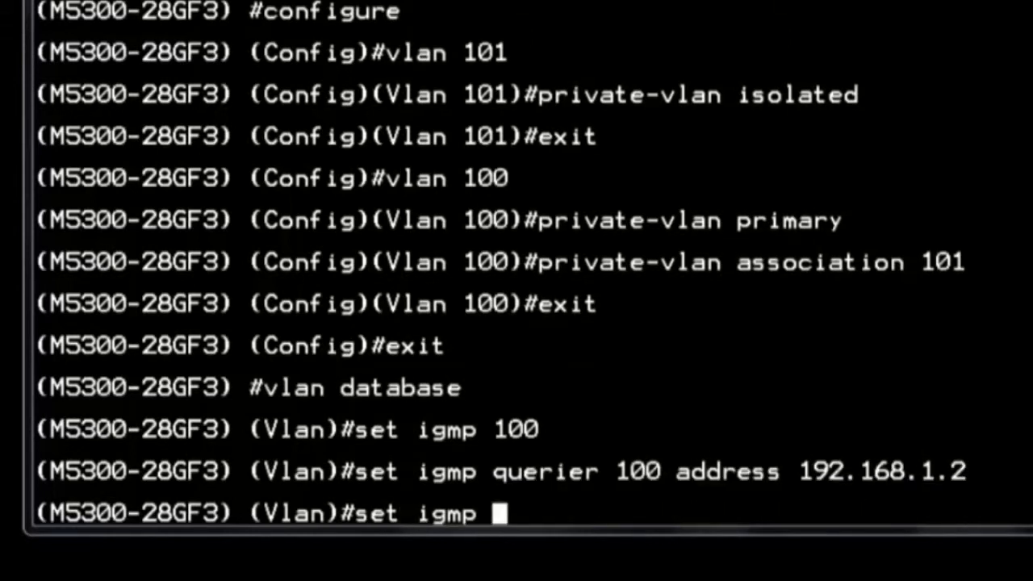
{"action": "type", "text": "fast-leave 100"}
{"action": "key", "text": "Return"}
{"action": "type", "text": "end"}
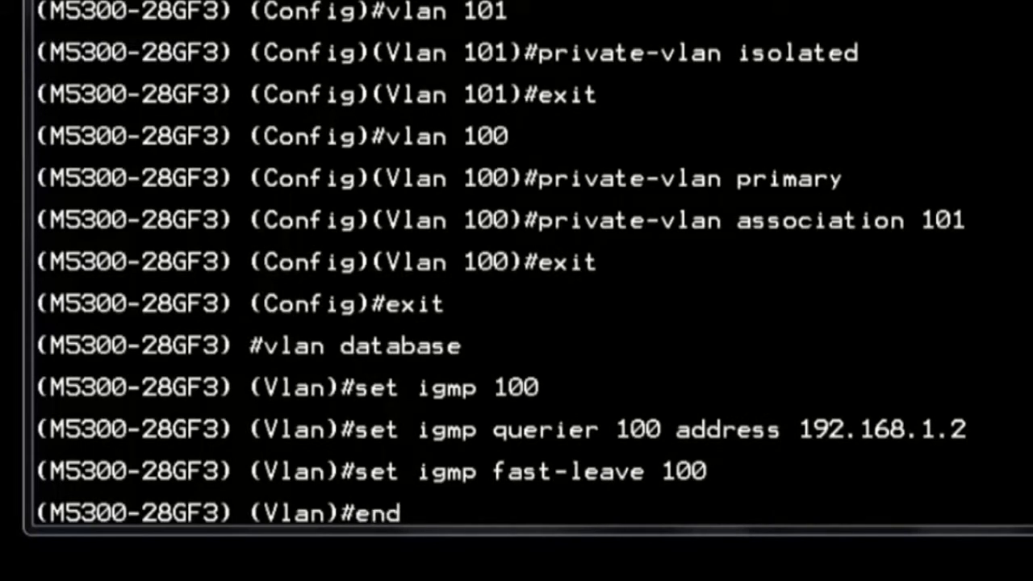
{"action": "key", "text": "Return"}
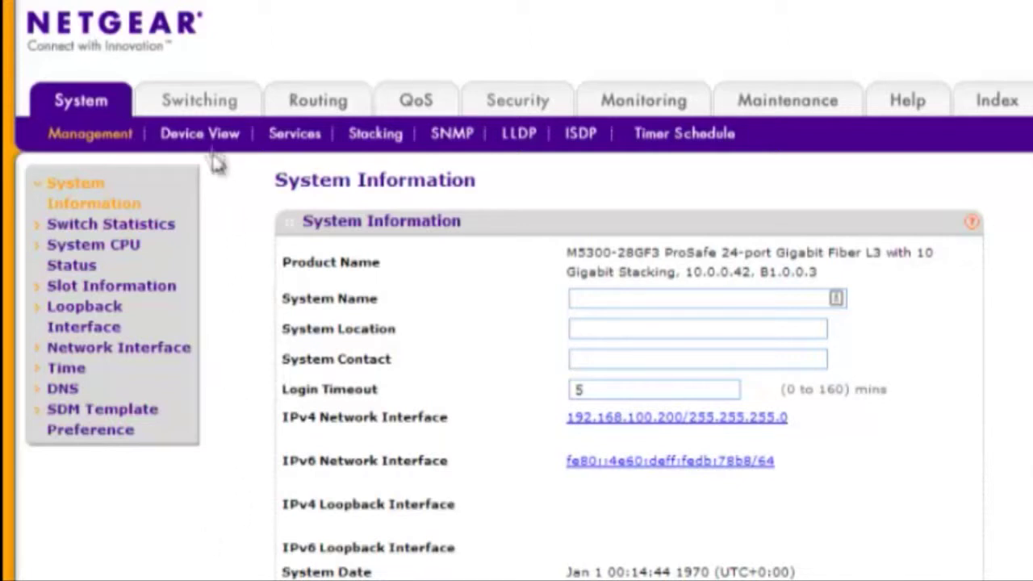
Step: In the NETGEAR web interface's advanced VLAN configuration, add VLAN 100 named PrimaryVlan
{"action": "left_click", "coordinate": [203, 105]}
{"action": "left_click", "coordinate": [68, 139]}
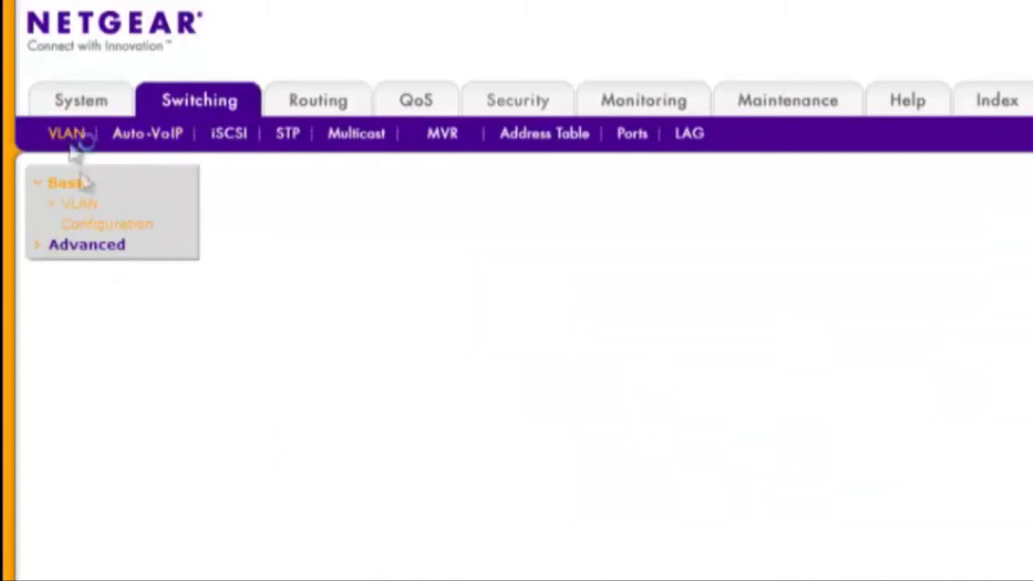
{"action": "left_click", "coordinate": [84, 250]}
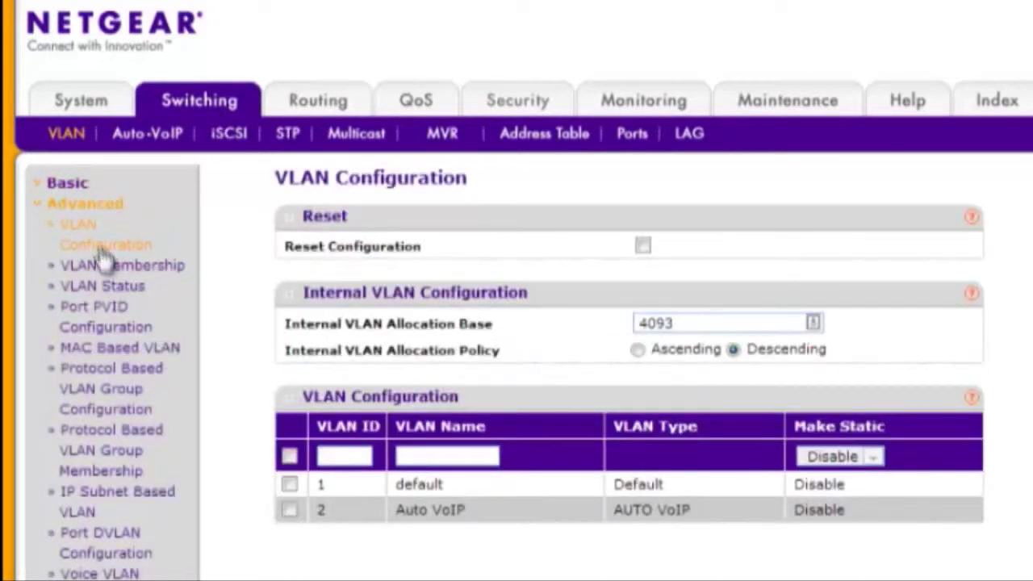
{"action": "left_click", "coordinate": [333, 459]}
{"action": "left_click", "coordinate": [450, 456]}
{"action": "type", "text": "PrimaryVlan"}
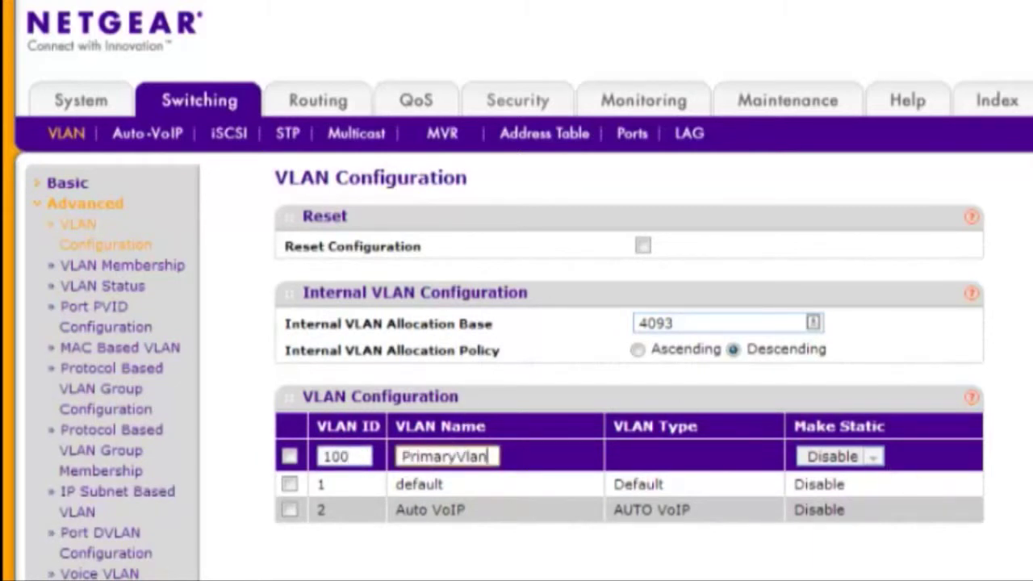
{"action": "key", "text": "Return"}
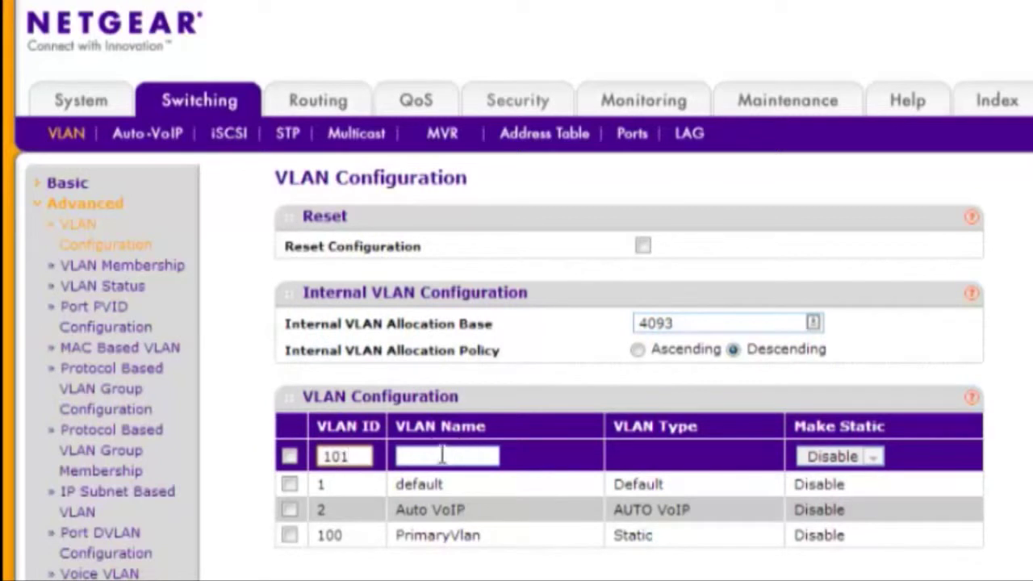
Step: Add VLAN 101 named CameraVlan to the VLAN configuration table
{"action": "left_click", "coordinate": [442, 456]}
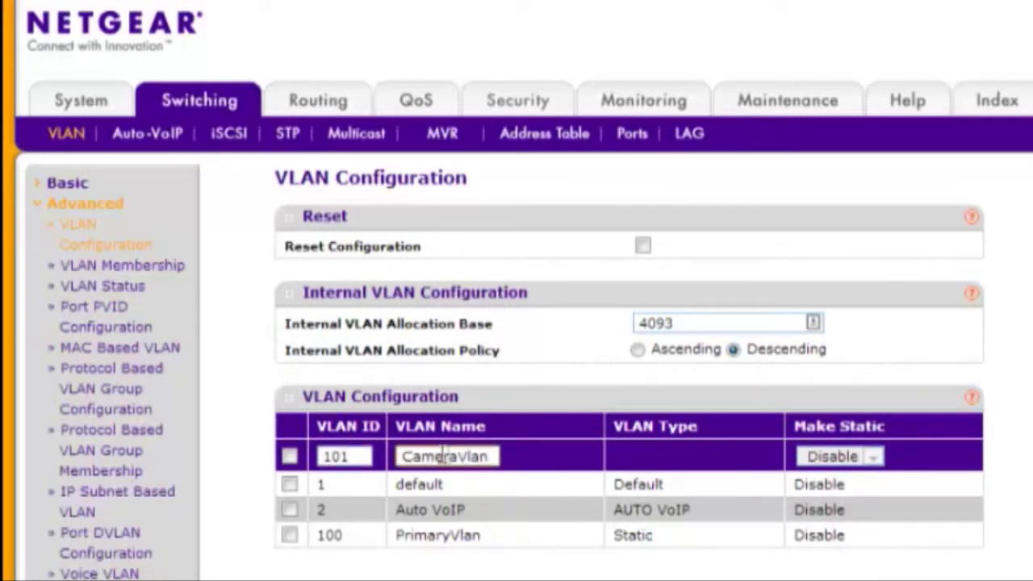
{"action": "key", "text": "Return"}
Step: Add VLAN 200 named ClientVlan to the VLAN configuration table
{"action": "left_click", "coordinate": [335, 461]}
{"action": "type", "text": "200"}
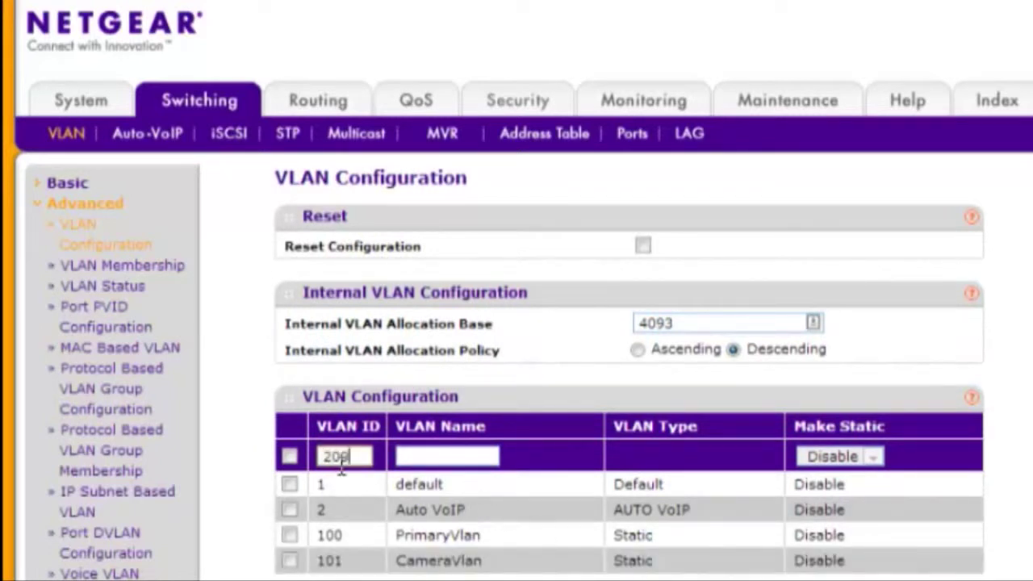
{"action": "left_click", "coordinate": [448, 458]}
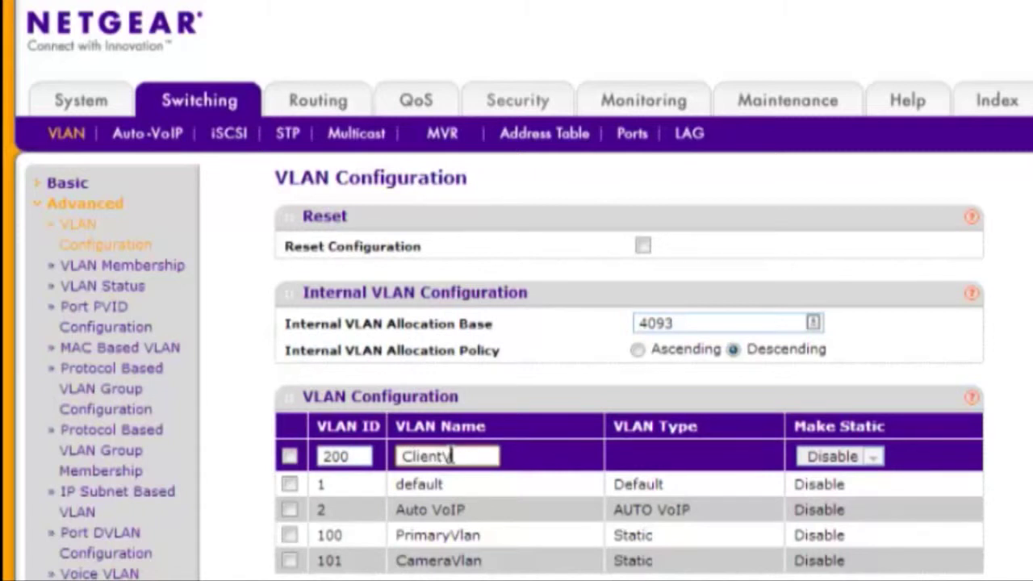
{"action": "key", "text": "Return"}
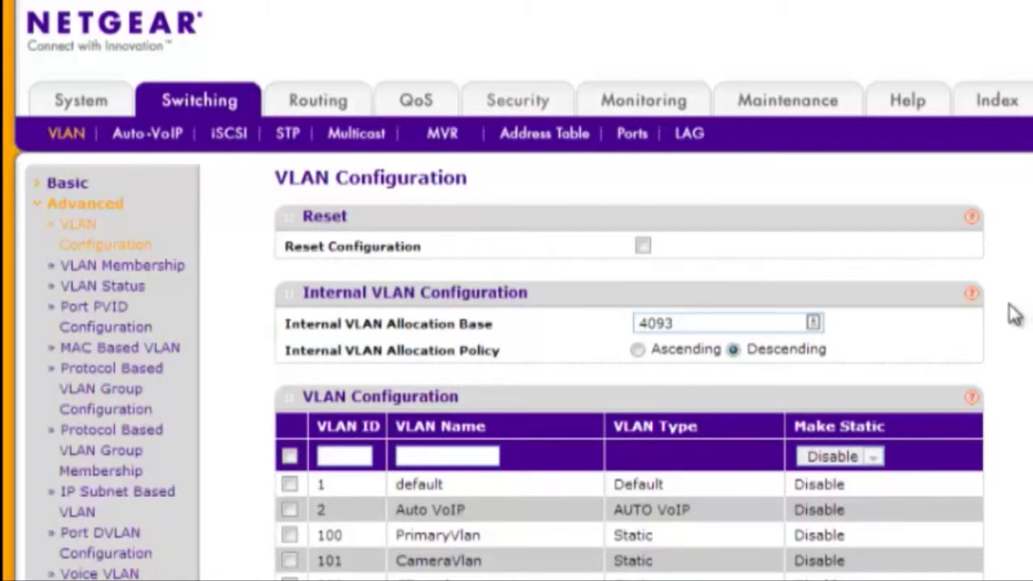
Step: In the security traffic control settings, set the private VLAN type of VLAN 100 to Primary
{"action": "left_click", "coordinate": [520, 105]}
{"action": "left_click", "coordinate": [484, 137]}
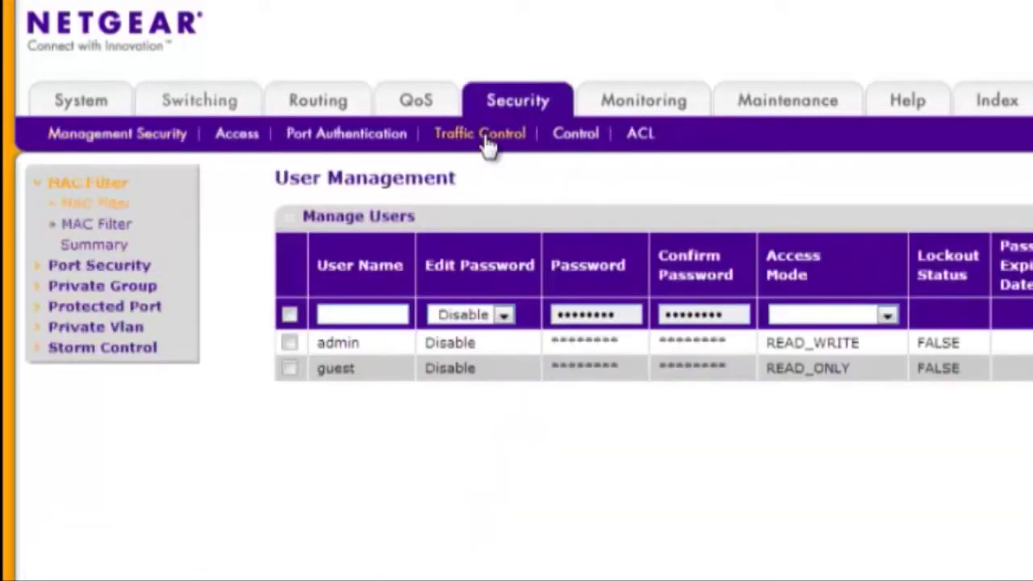
{"action": "left_click", "coordinate": [125, 327]}
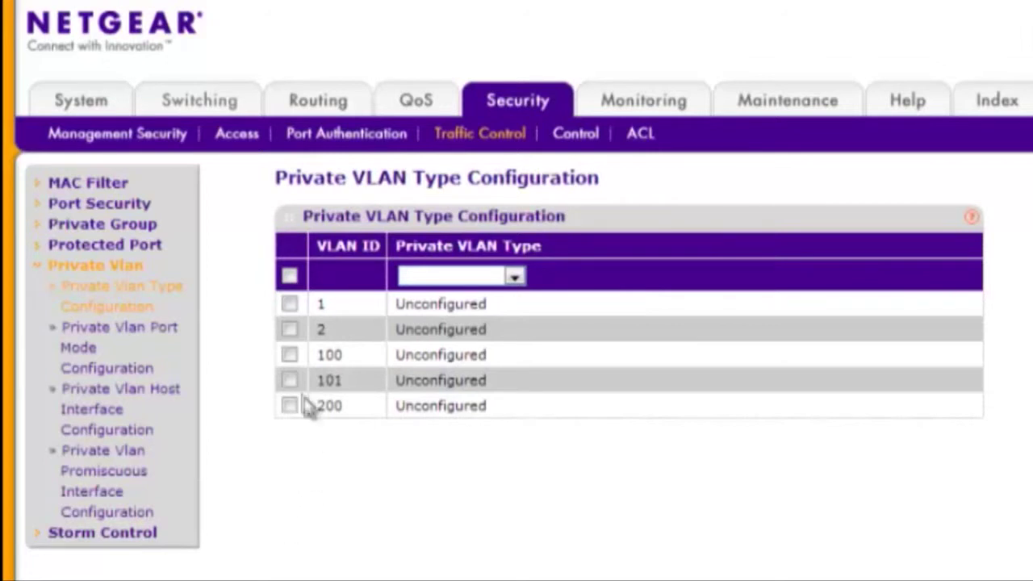
{"action": "left_click", "coordinate": [289, 355]}
{"action": "left_click", "coordinate": [514, 276]}
{"action": "left_click", "coordinate": [436, 326]}
{"action": "left_click", "coordinate": [975, 556]}
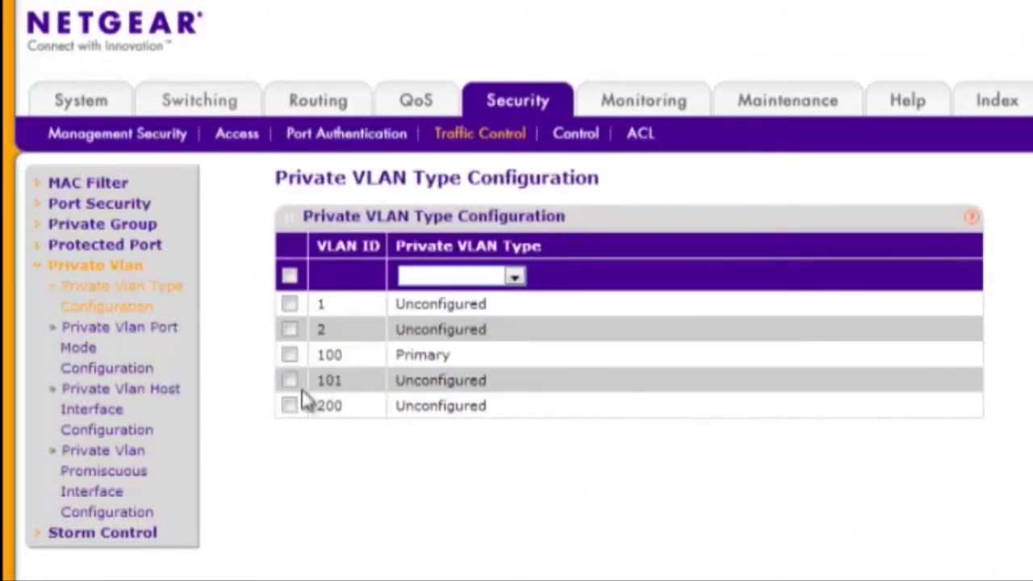
Step: Set the private VLAN type of VLAN 101 to Isolated
{"action": "left_click", "coordinate": [290, 380]}
{"action": "left_click", "coordinate": [514, 276]}
{"action": "left_click", "coordinate": [452, 342]}
{"action": "left_click", "coordinate": [975, 555]}
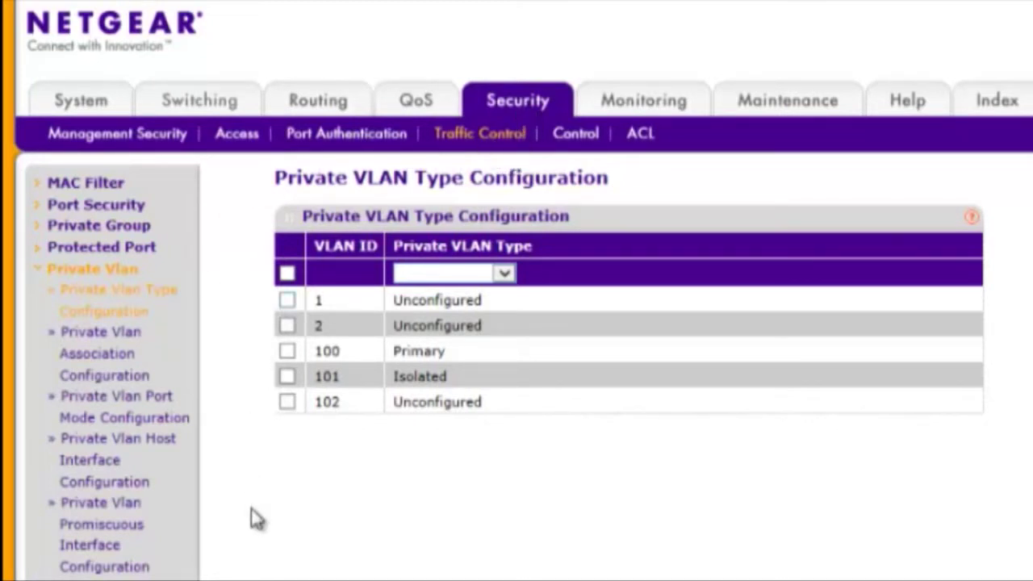
Step: In the private VLAN association configuration, associate secondary VLANs 101-102 with primary VLAN 100
{"action": "left_click", "coordinate": [109, 360]}
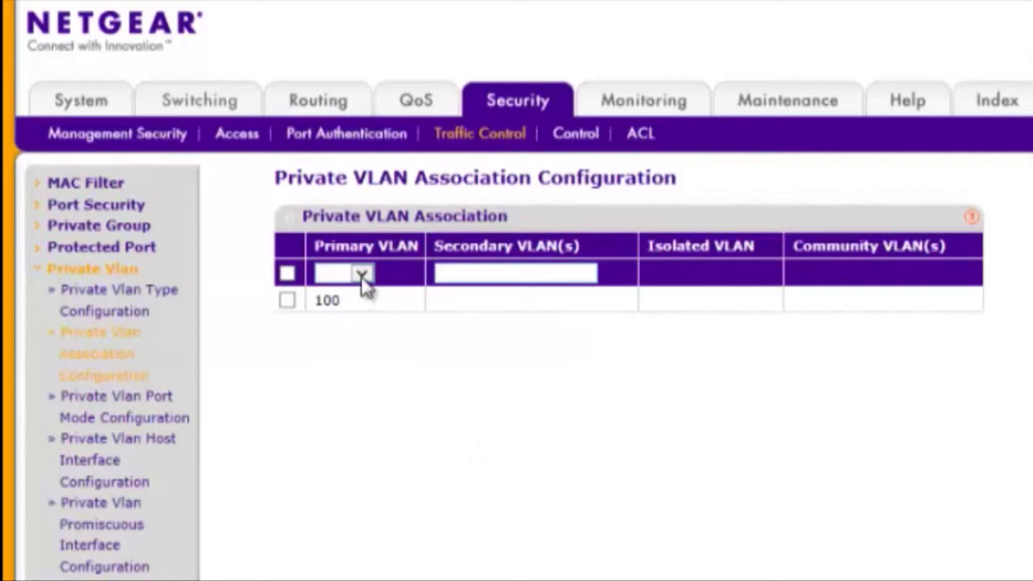
{"action": "left_click", "coordinate": [288, 301]}
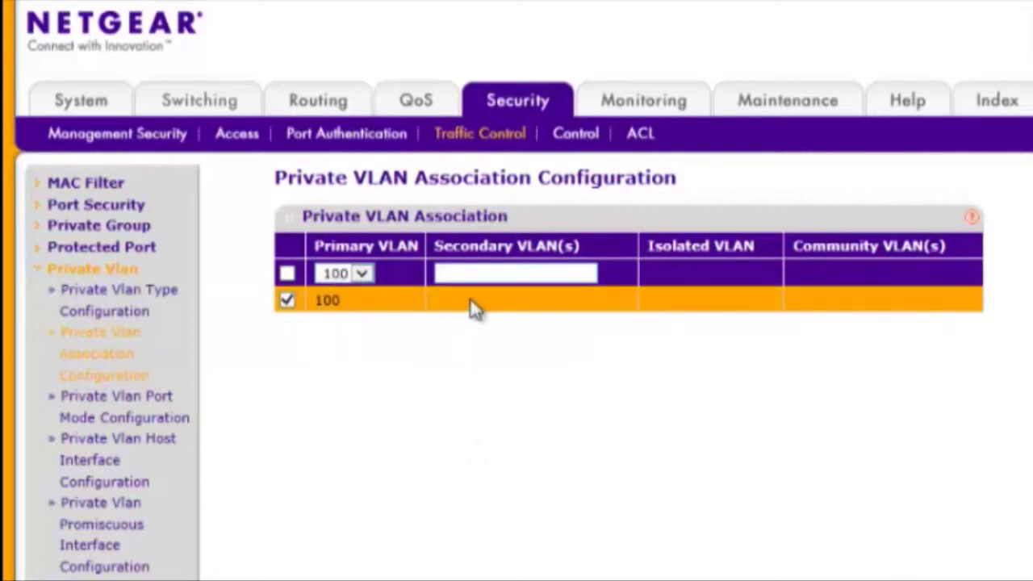
{"action": "left_click", "coordinate": [480, 274]}
{"action": "type", "text": "101-102"}
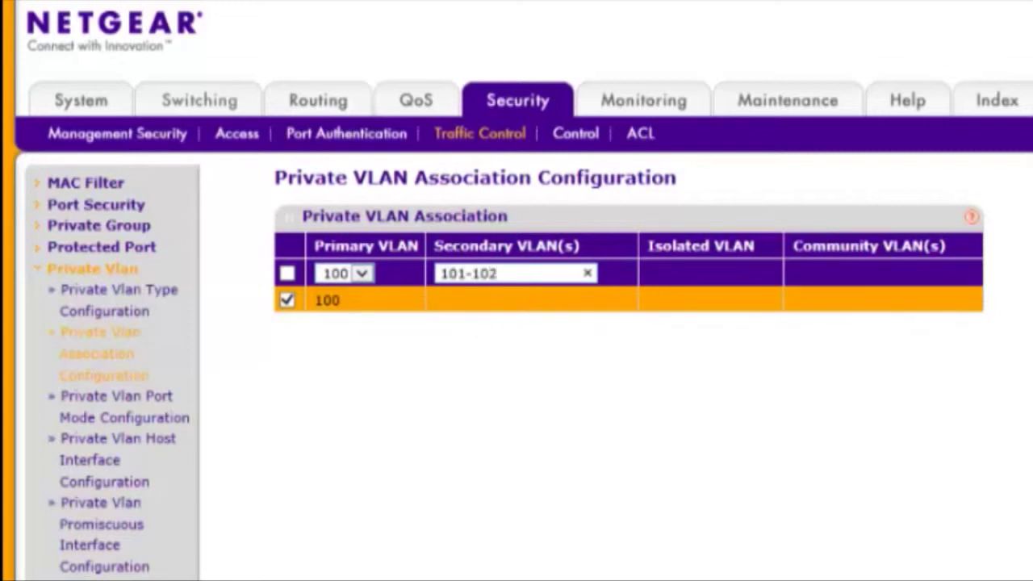
{"action": "key", "text": "Return"}
Step: Open the IGMP VLAN configuration page in the switch's multicast IGMP snooping settings
{"action": "left_click", "coordinate": [180, 101]}
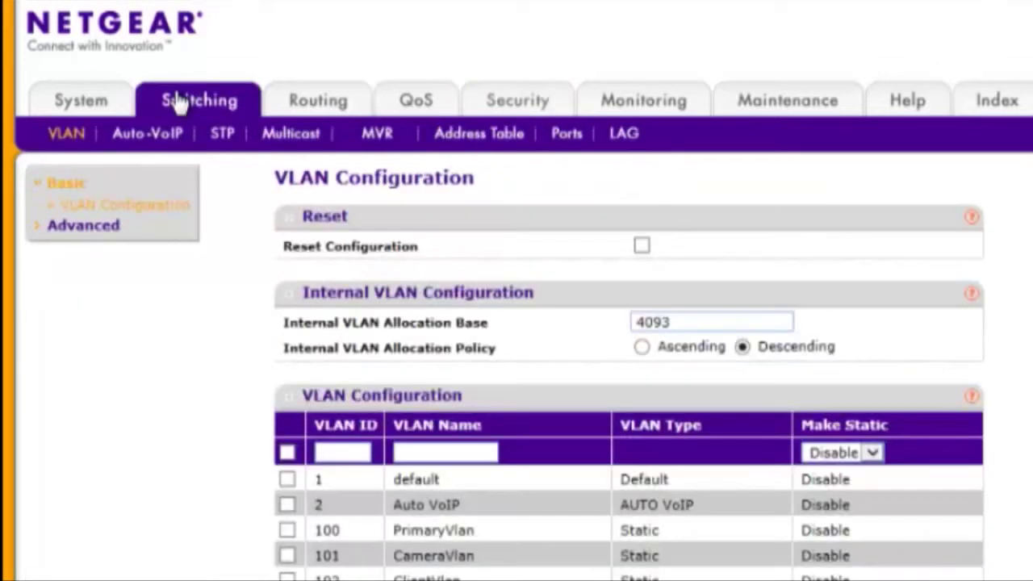
{"action": "left_click", "coordinate": [290, 133]}
{"action": "left_click", "coordinate": [129, 292]}
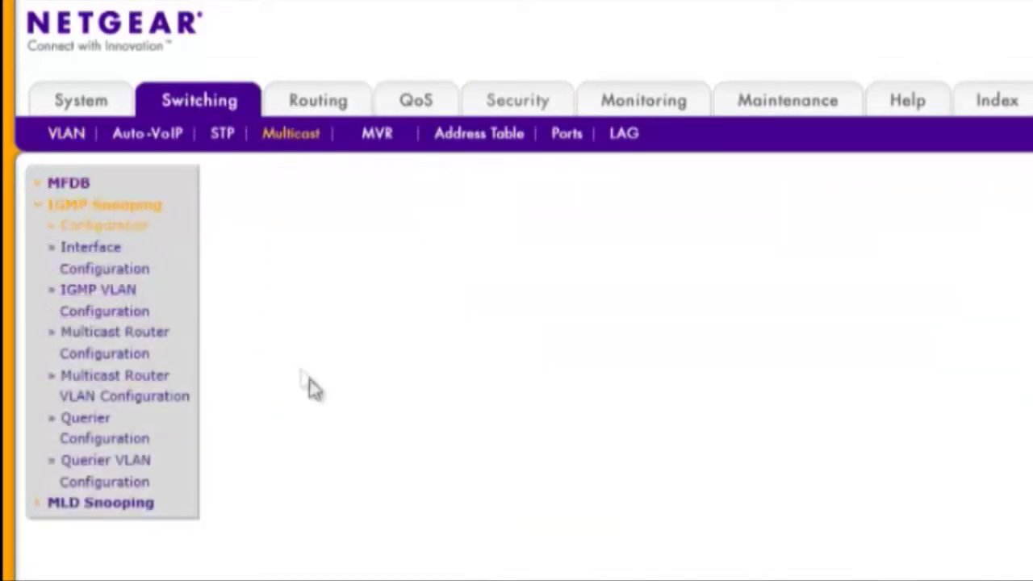
{"action": "left_click", "coordinate": [115, 313]}
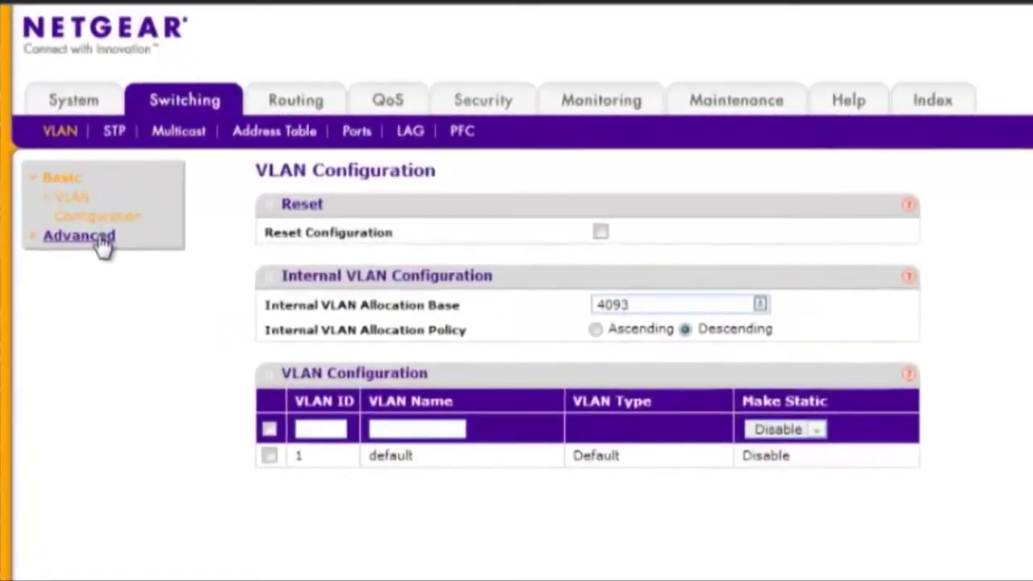
Step: In the XSM7224S advanced VLAN configuration, fill in a new entry with VLAN ID 5 and a name starting with VLAN
{"action": "left_click", "coordinate": [102, 242]}
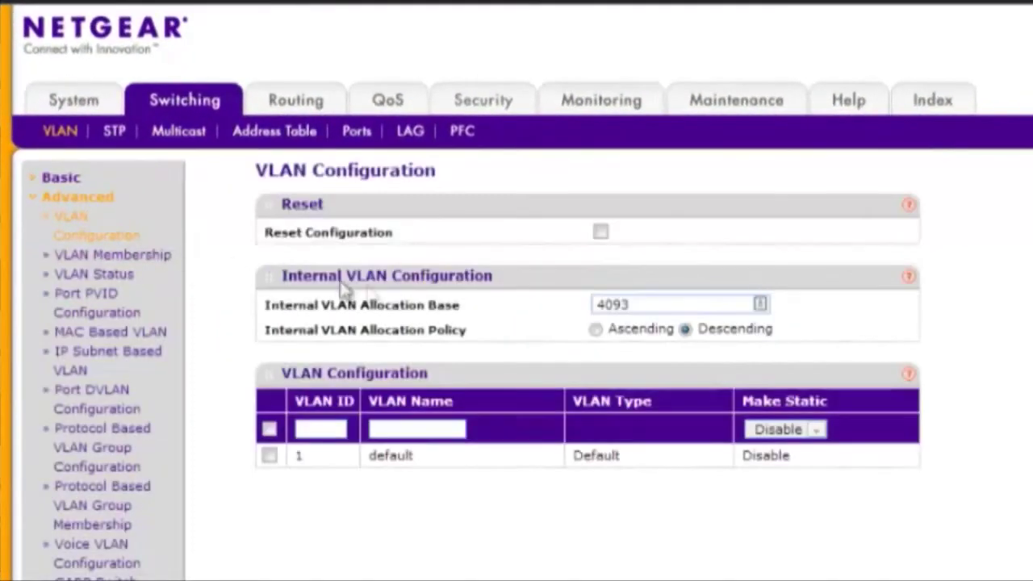
{"action": "left_click", "coordinate": [320, 429]}
{"action": "type", "text": "5"}
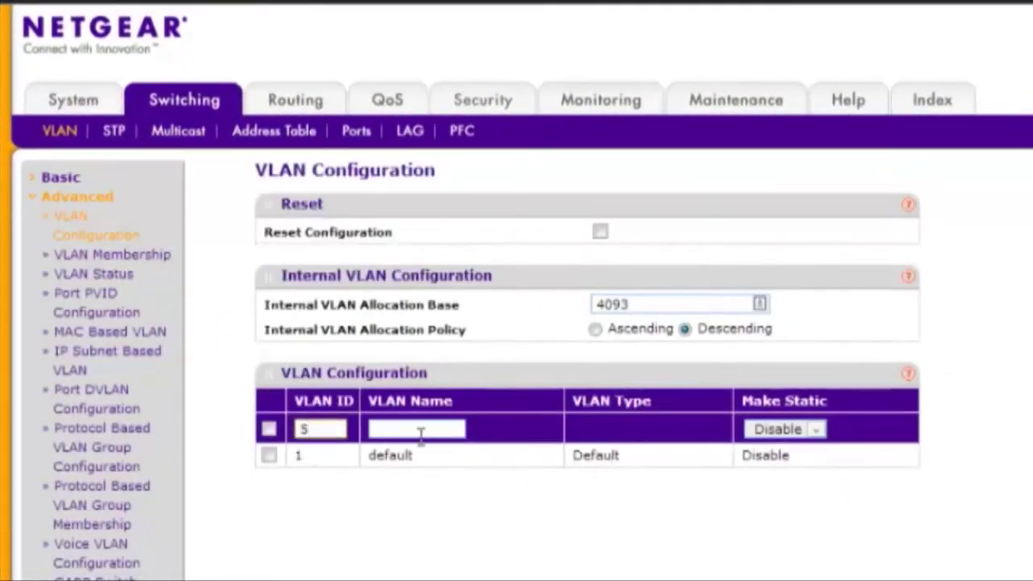
{"action": "left_click", "coordinate": [422, 429]}
{"action": "type", "text": "VLAN"}
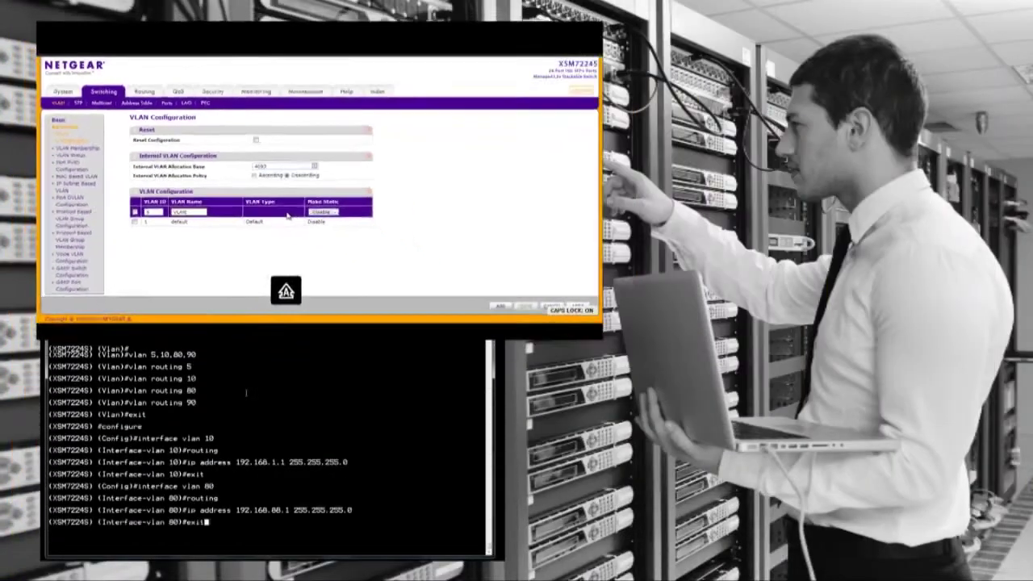
Step: In the XSM7224S console, leave interface VLAN 80, enable routing on interface VLAN 90 and start its IP address with 192.168
{"action": "key", "text": "Return"}
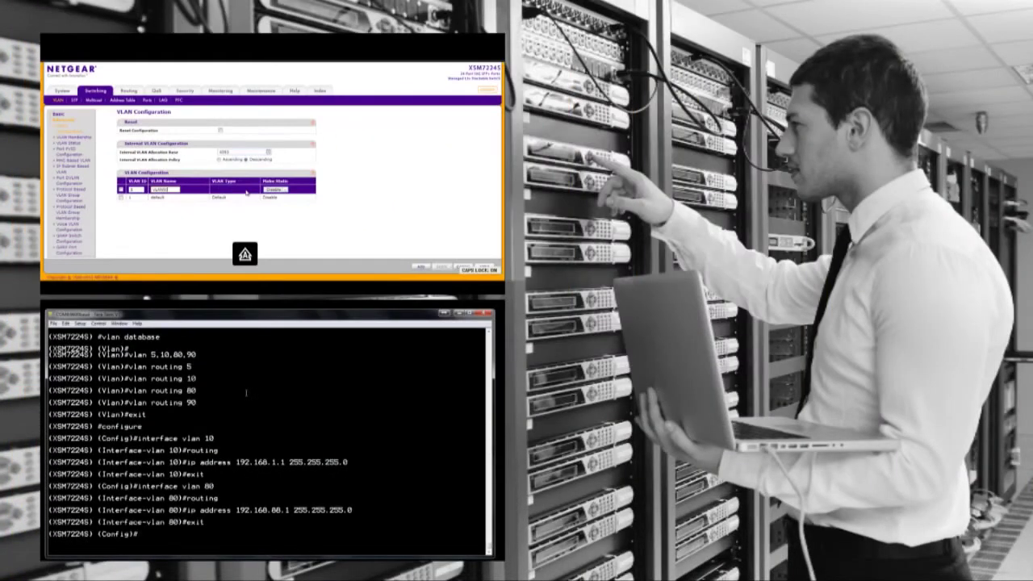
{"action": "type", "text": "interface vlan 90"}
{"action": "key", "text": "Return"}
{"action": "type", "text": "routing"}
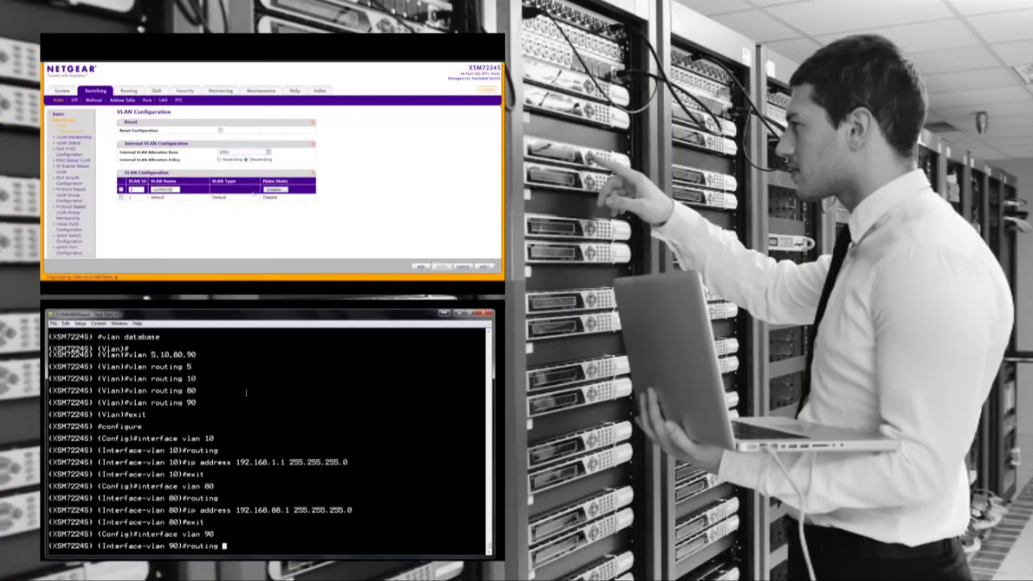
{"action": "key", "text": "Return"}
{"action": "type", "text": "ip address 192.168"}
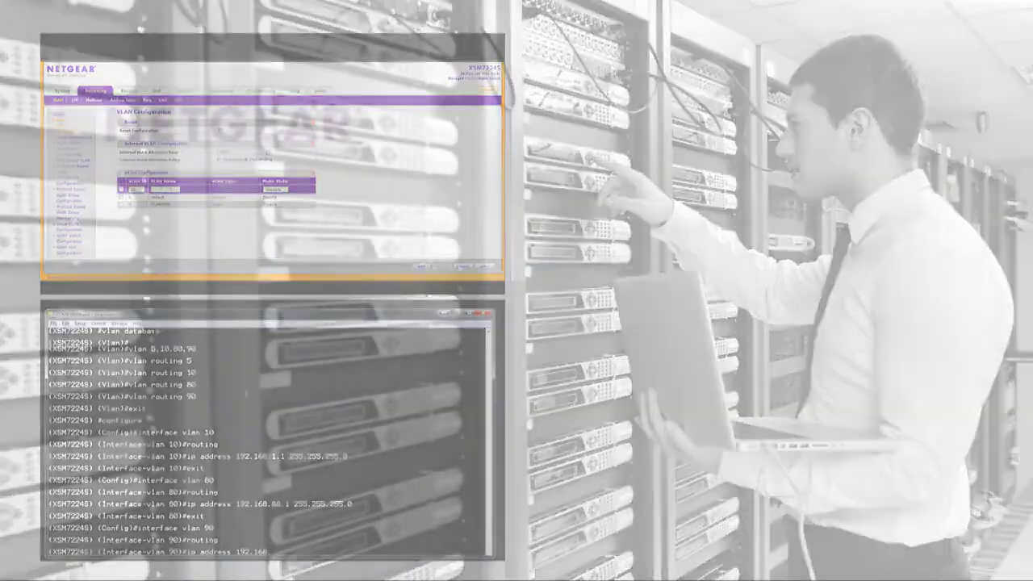